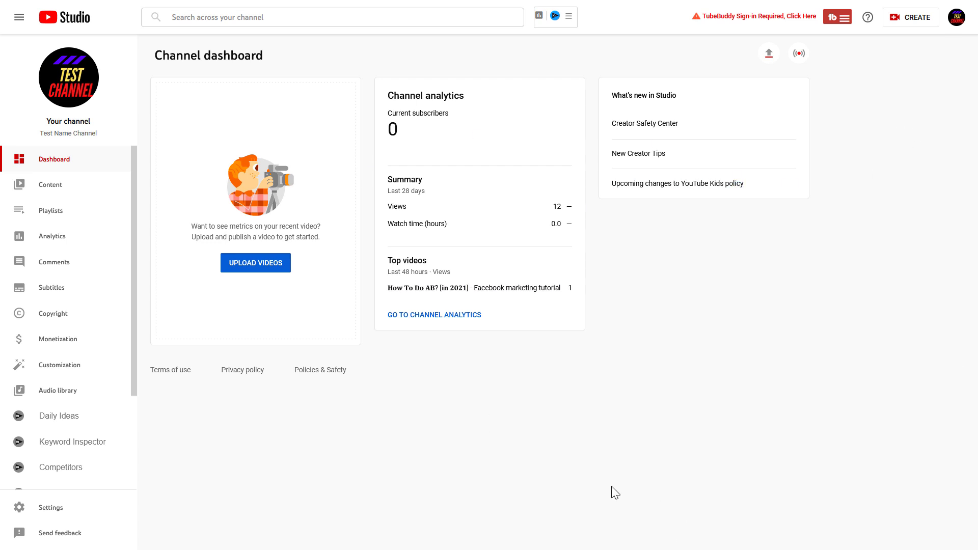
Show the channel's Permissions list with the owner and a Viewer member, role options exposed
click(53, 511)
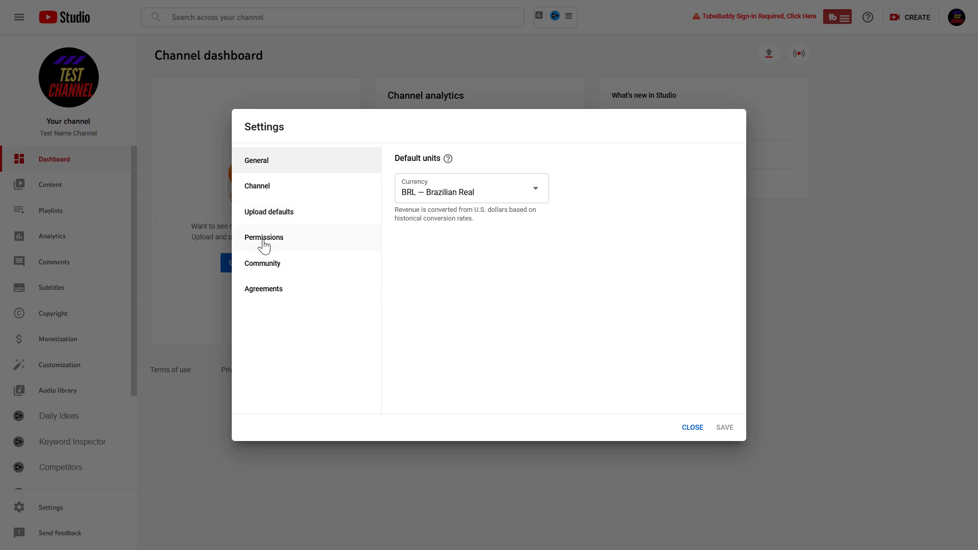
click(265, 243)
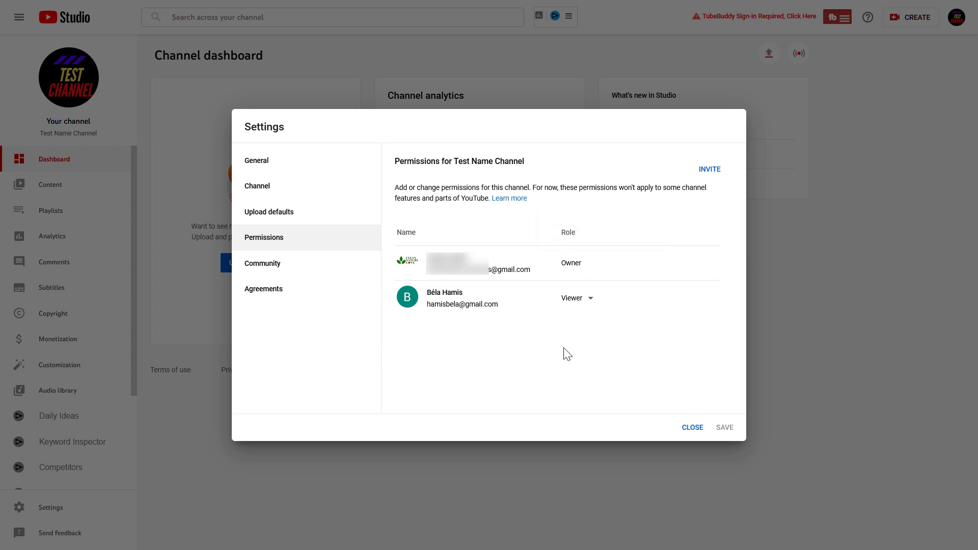
double_click(574, 264)
Choose Remove access for the Viewer member, leaving the role cleared and Save active
click(594, 299)
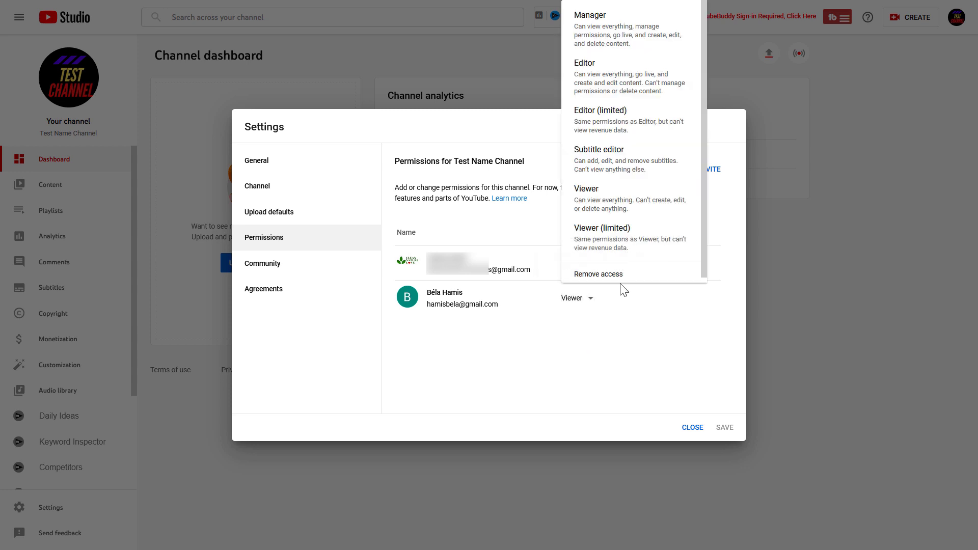
scroll(630, 211, down, 1)
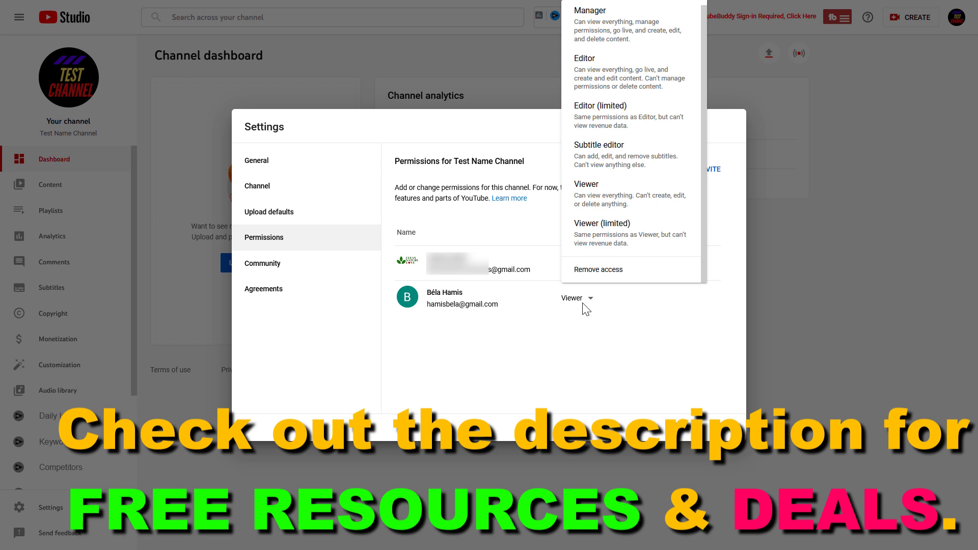
click(599, 271)
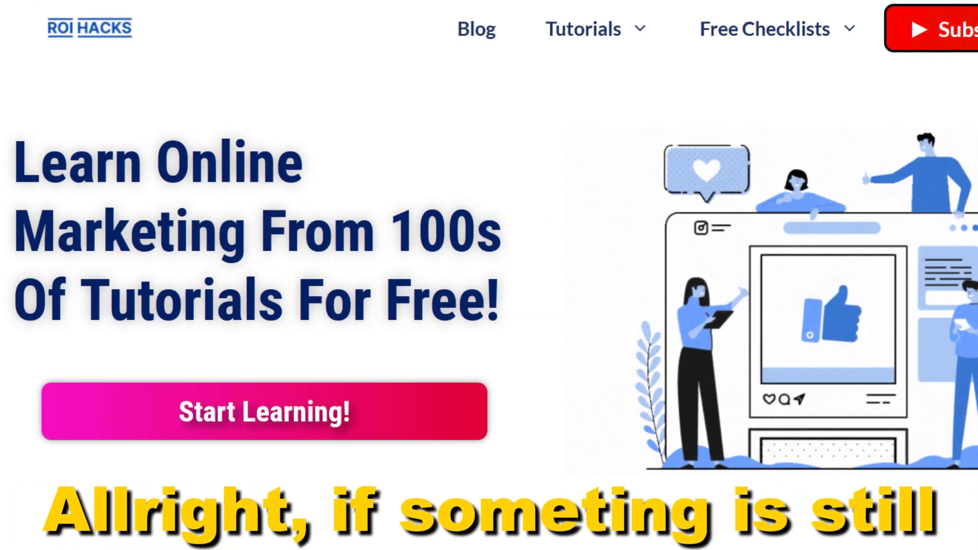
scroll(490, 276, down, 1)
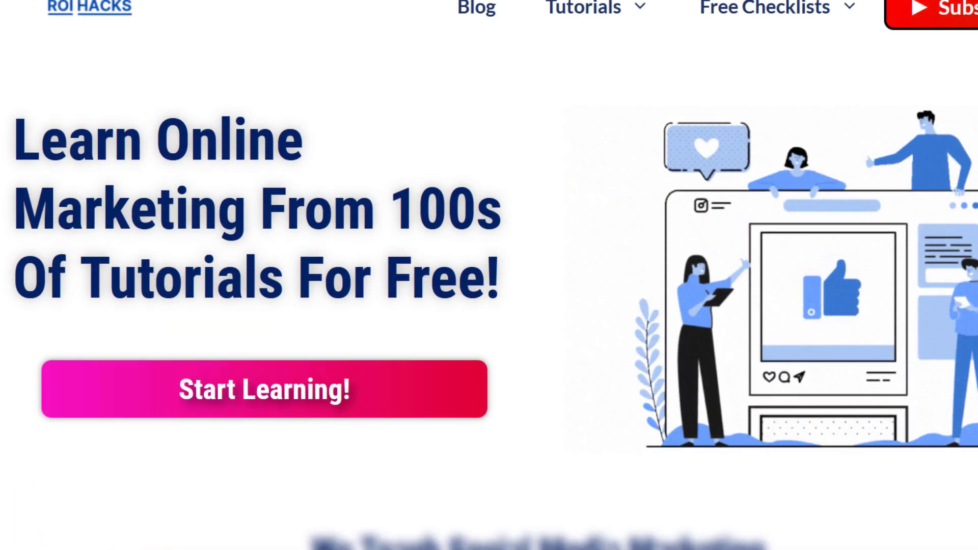
scroll(489, 276, down, 2)
scroll(489, 275, down, 2)
scroll(489, 275, down, 2)
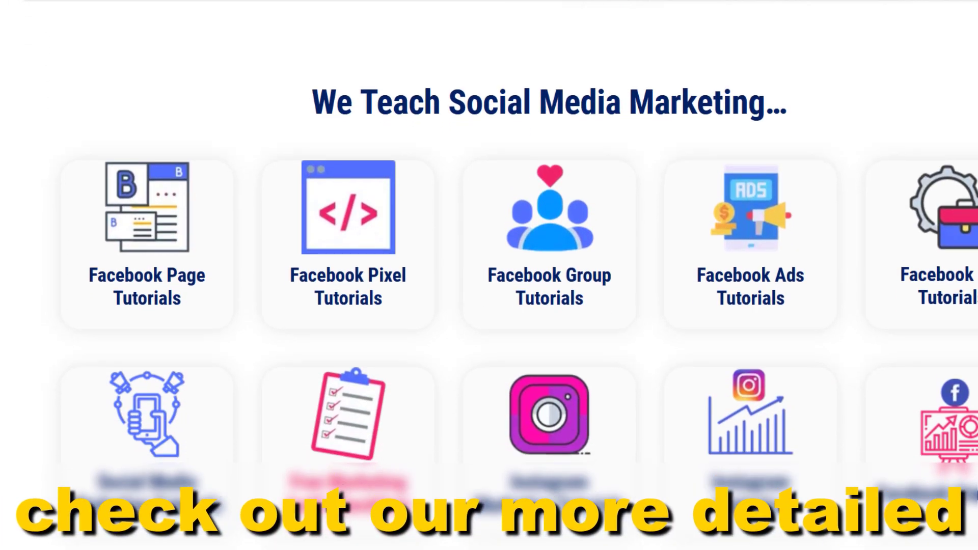